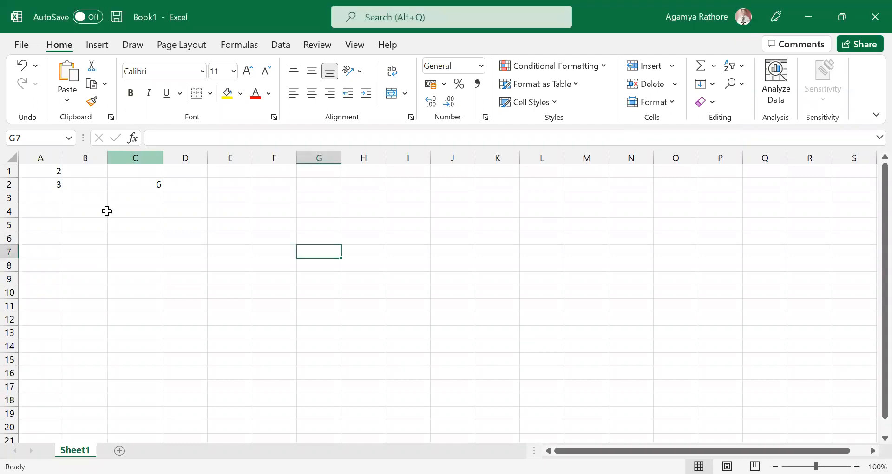
# Clear the PRODUCT formula from cell C2.
pyautogui.click(126, 187)
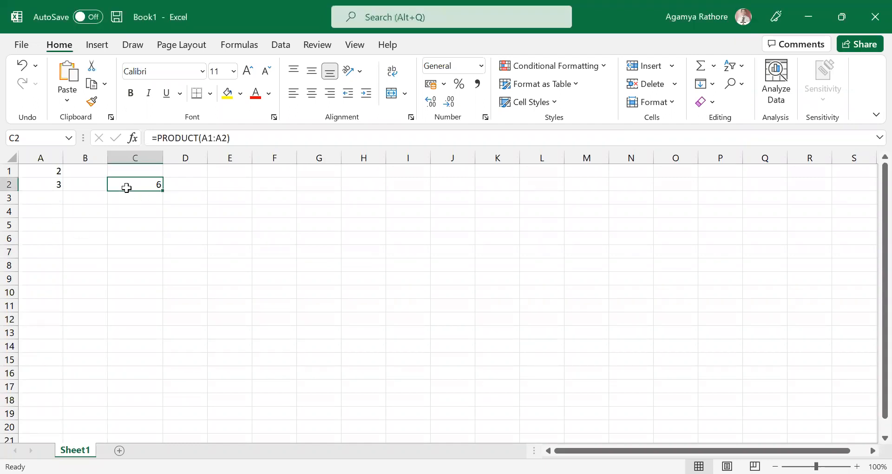
pyautogui.press('BackSpace')
pyautogui.click(43, 199)
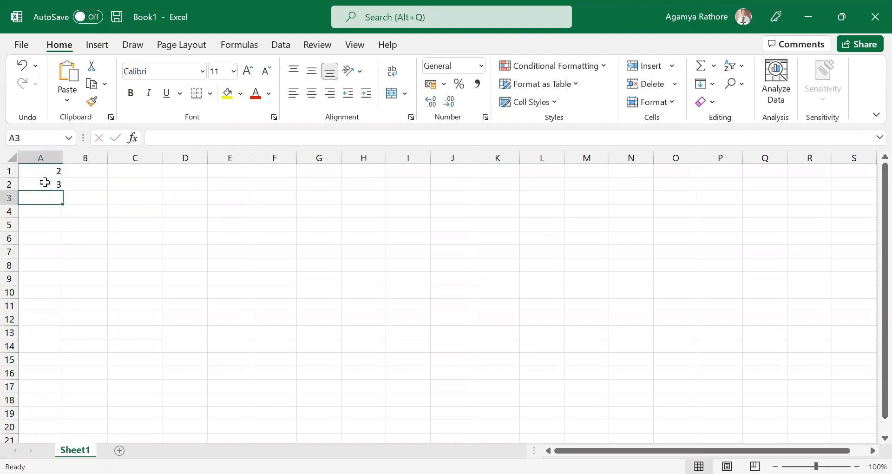
pyautogui.doubleClick(36, 170)
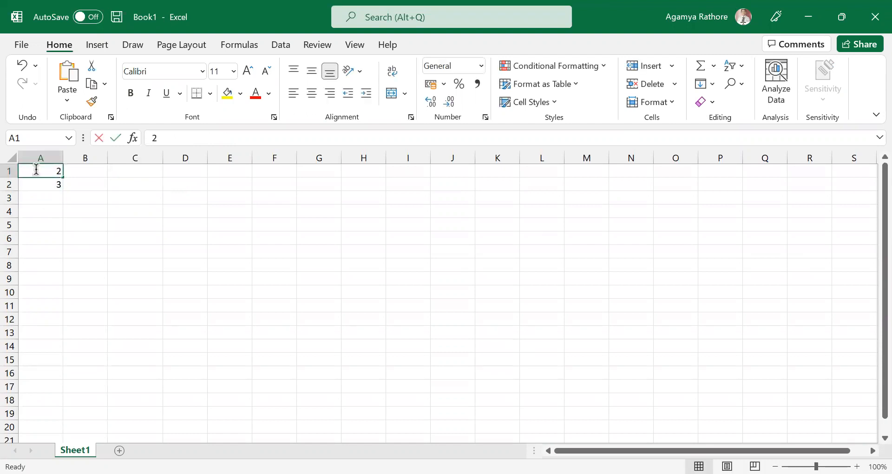
pyautogui.click(70, 235)
pyautogui.click(45, 216)
pyautogui.moveTo(44, 217); pyautogui.dragTo(26, 173)
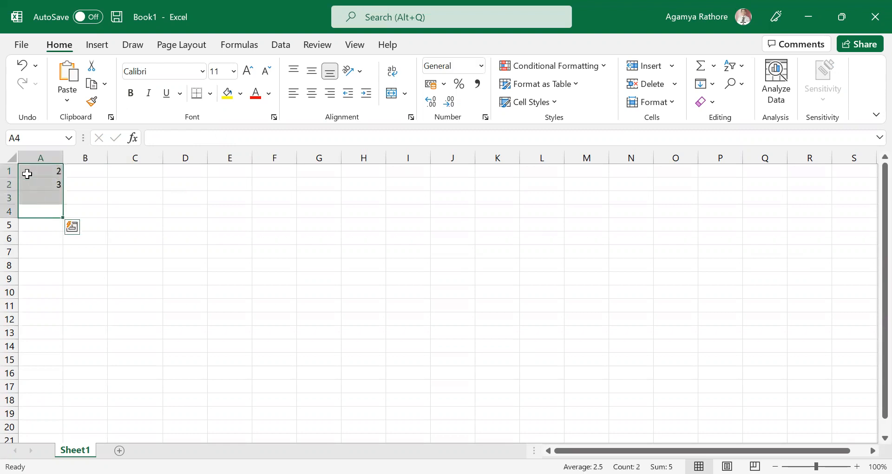
pyautogui.click(139, 198)
pyautogui.click(73, 197)
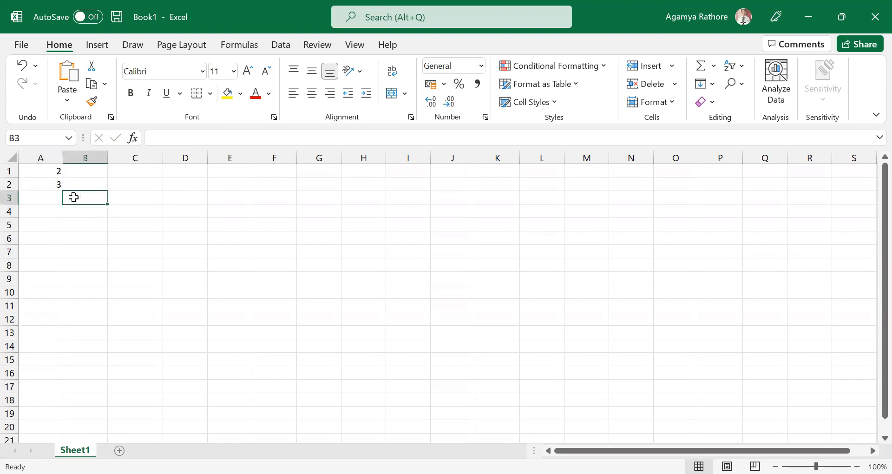
# Start a formula in cell B2 with the PRODUCT function and its opening parenthesis.
pyautogui.click(93, 182)
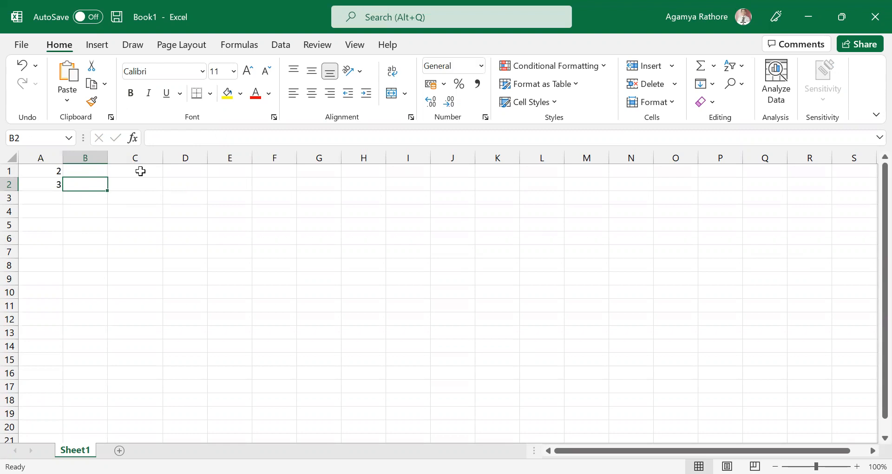
pyautogui.write('=')
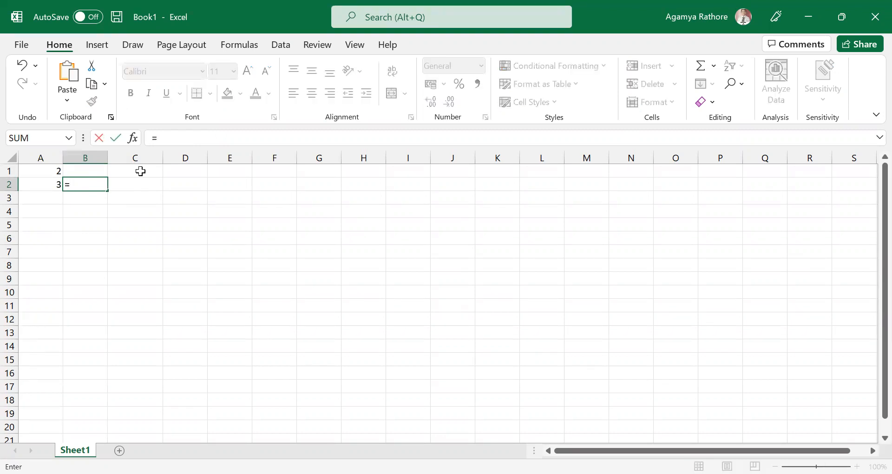
pyautogui.write('PRODUC')
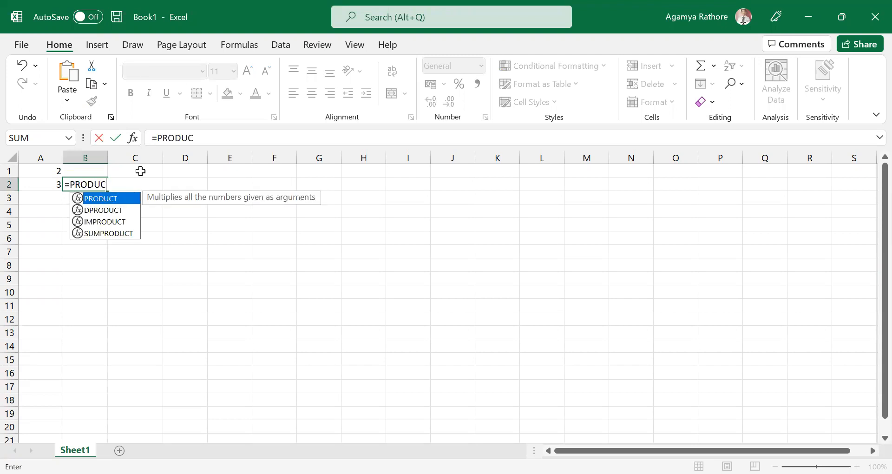
pyautogui.write('Y')
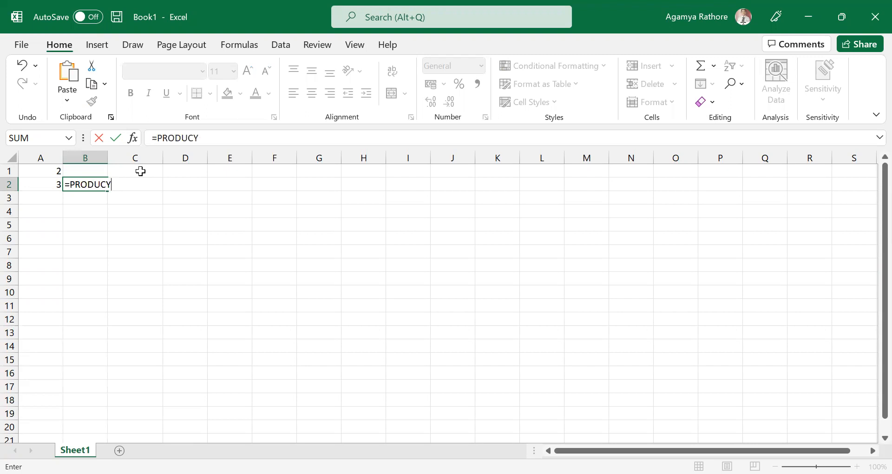
pyautogui.press('BackSpace')
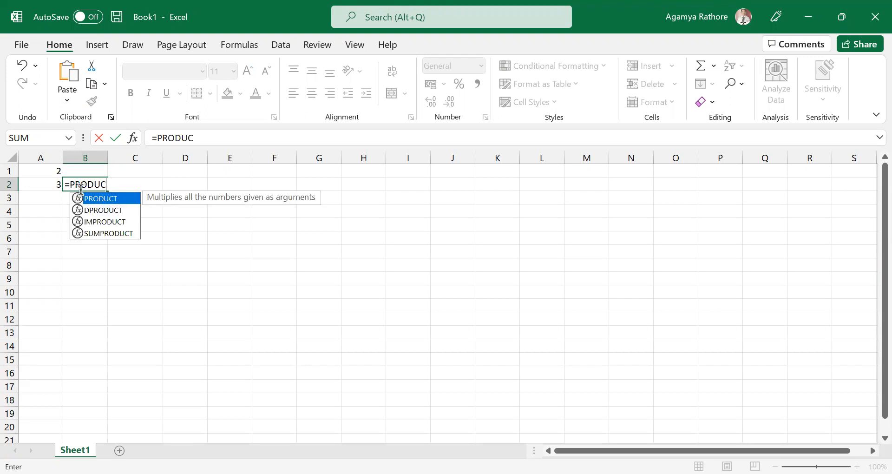
pyautogui.click(109, 186)
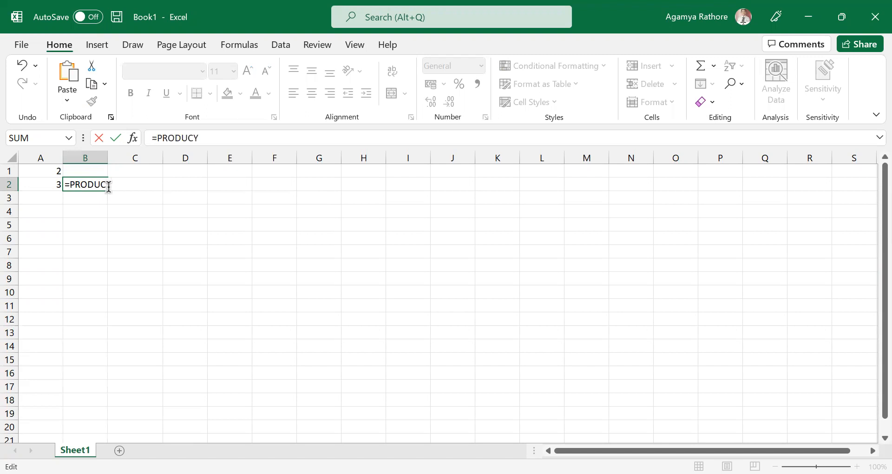
pyautogui.press('BackSpace')
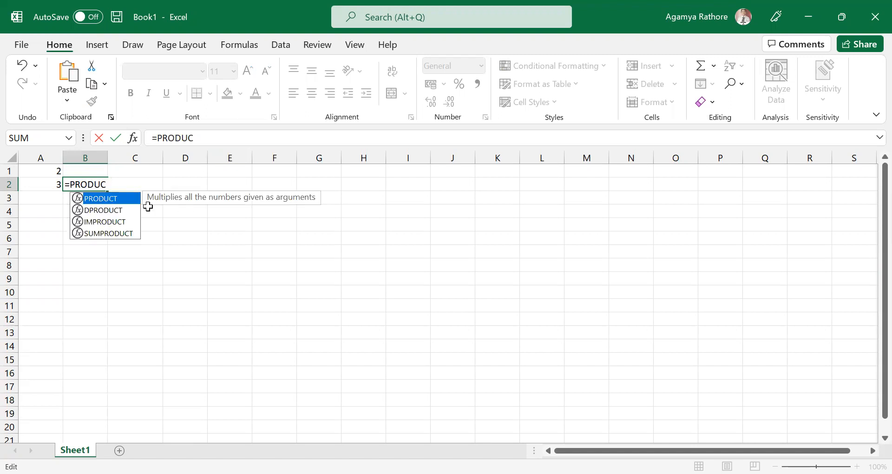
pyautogui.write('T')
pyautogui.write('(')
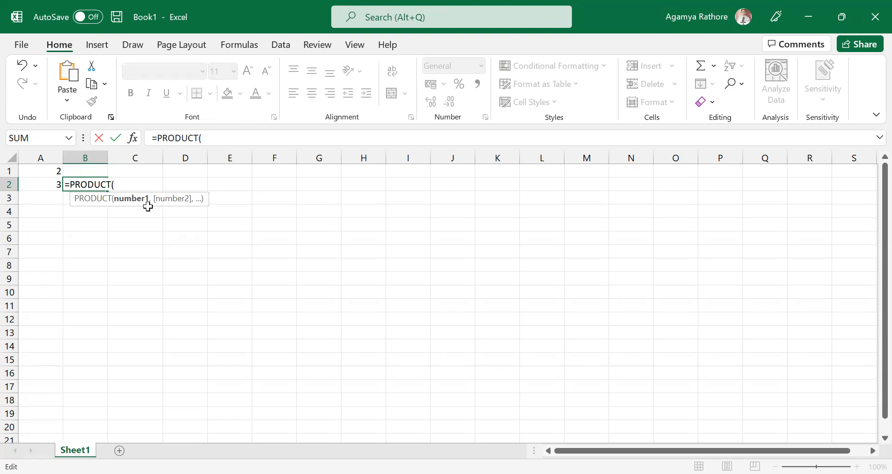
pyautogui.click(59, 158)
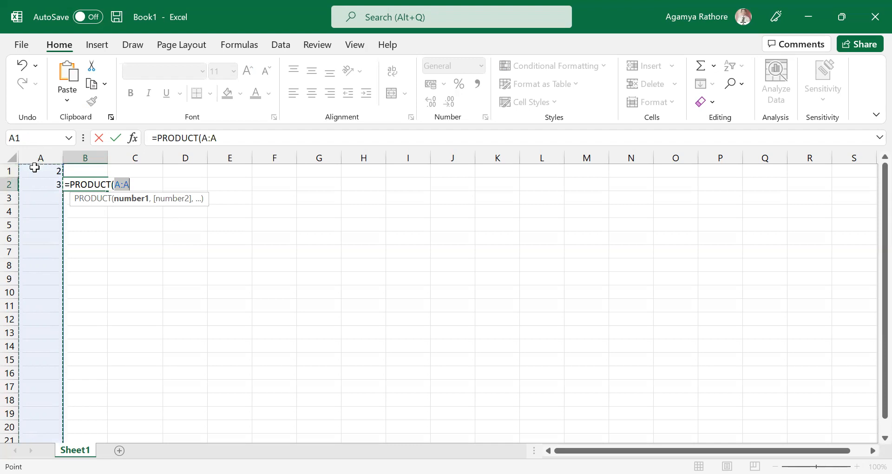
pyautogui.click(10, 171)
pyautogui.click(39, 155)
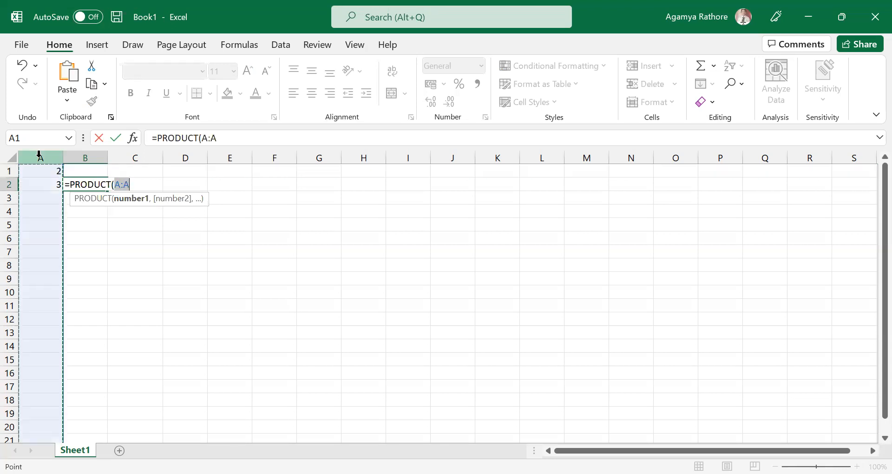
pyautogui.click(9, 171)
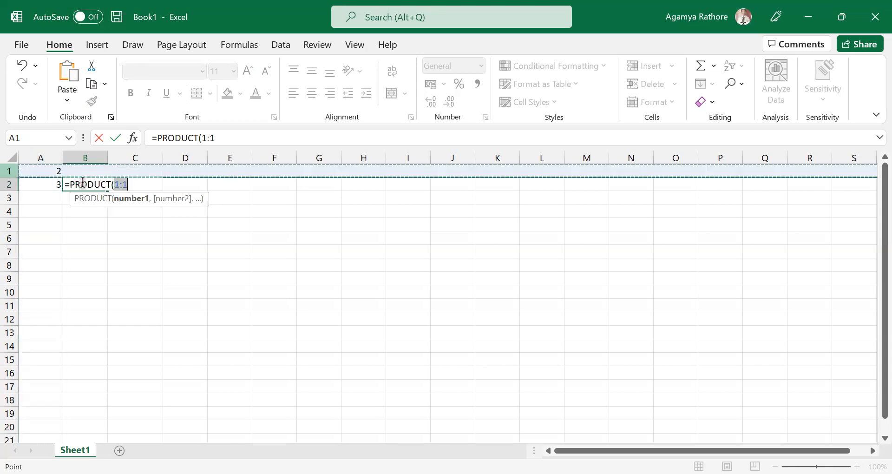
pyautogui.click(132, 187)
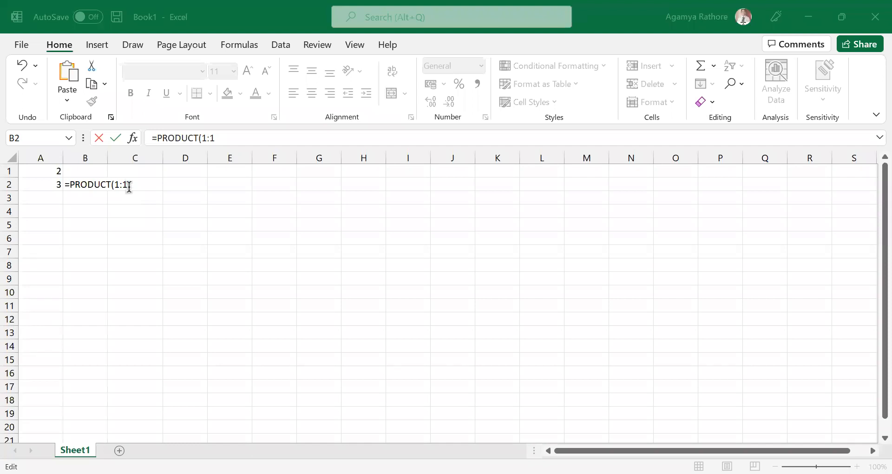
pyautogui.press('BackSpace')
pyautogui.press('BackSpace')
pyautogui.press('BackSpace')
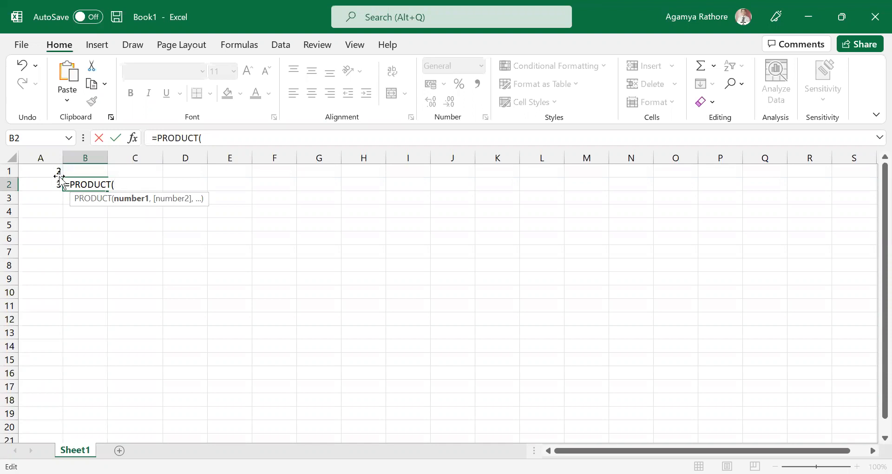
# Complete the PRODUCT formula in cell B2 with the range A1:A2 so it reads =PRODUCT(A1:A2).
pyautogui.click(43, 172)
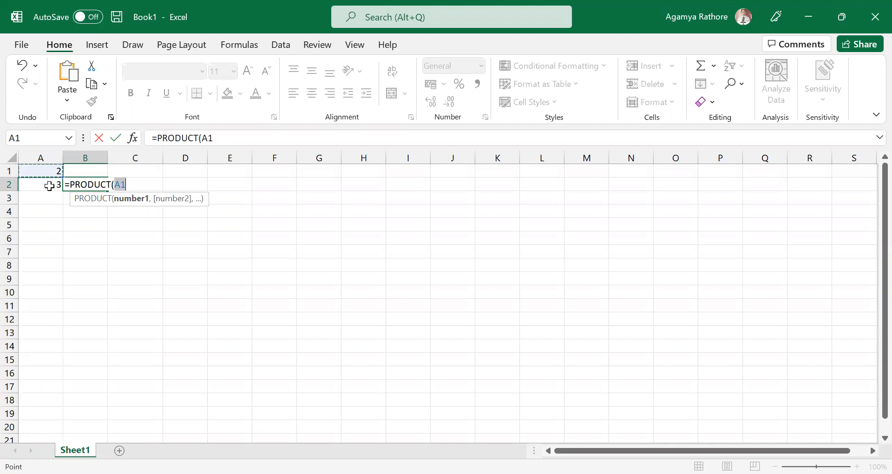
pyautogui.keyDown('shift'); pyautogui.click(50, 186); pyautogui.keyUp('shift')
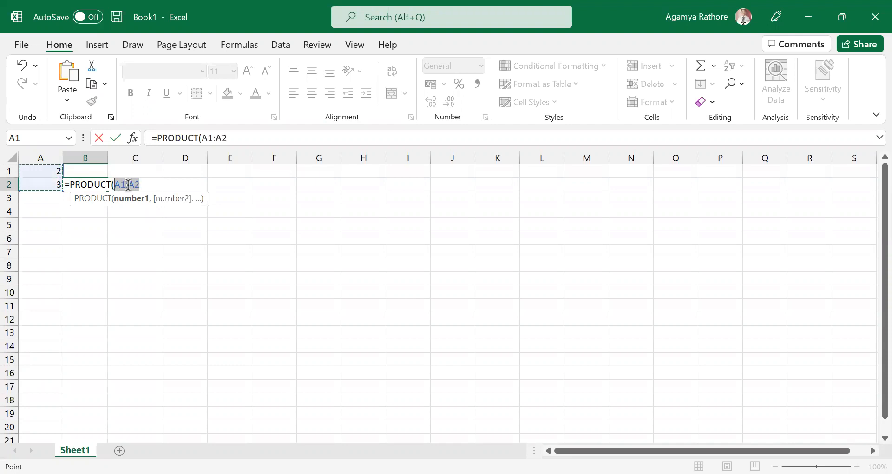
pyautogui.press('BackSpace')
pyautogui.click(51, 172)
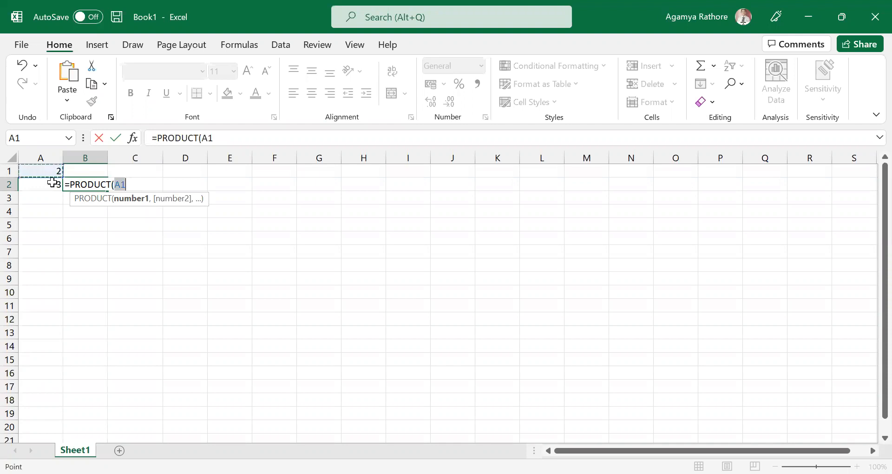
pyautogui.keyDown('shift'); pyautogui.click(54, 183); pyautogui.keyUp('shift')
pyautogui.write(')')
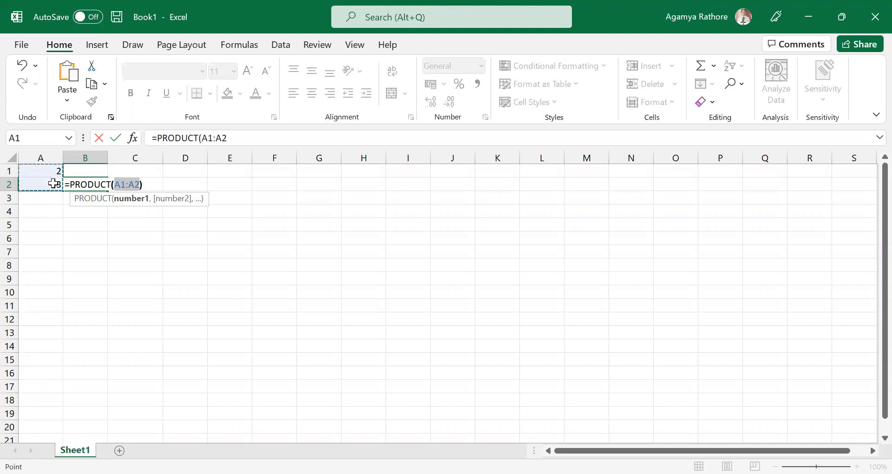
pyautogui.press('Return')
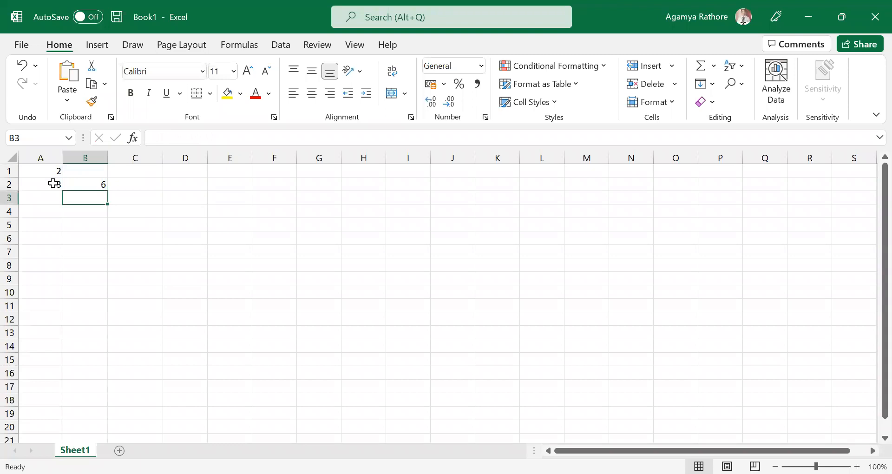
pyautogui.click(105, 210)
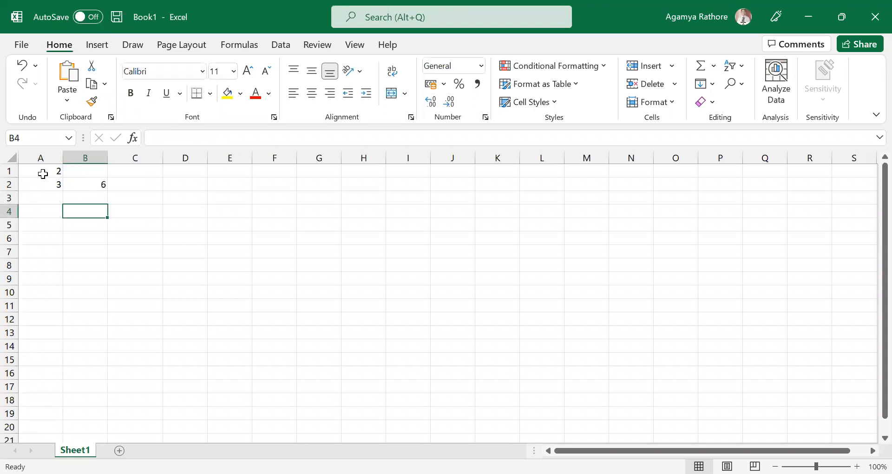
pyautogui.moveTo(32, 171); pyautogui.dragTo(37, 183)
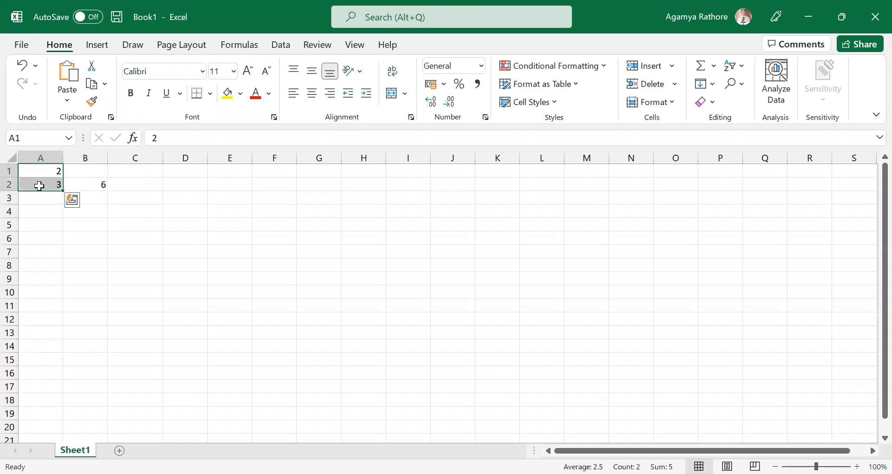
pyautogui.click(229, 264)
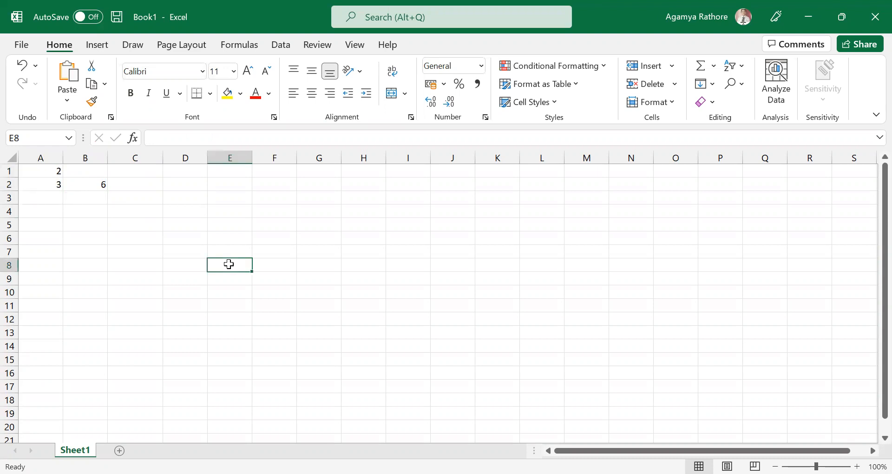
pyautogui.click(197, 235)
pyautogui.click(155, 173)
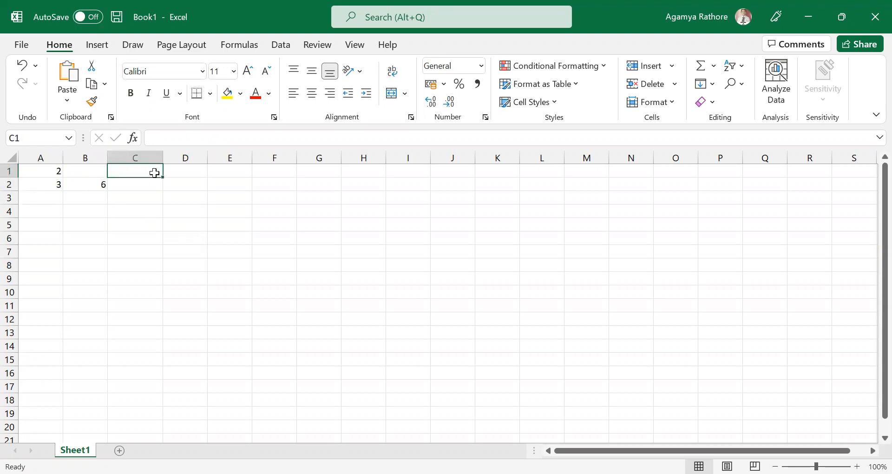
# Enter the numbers 9, 5 and 2 in cells D3, D4 and D5.
pyautogui.click(180, 195)
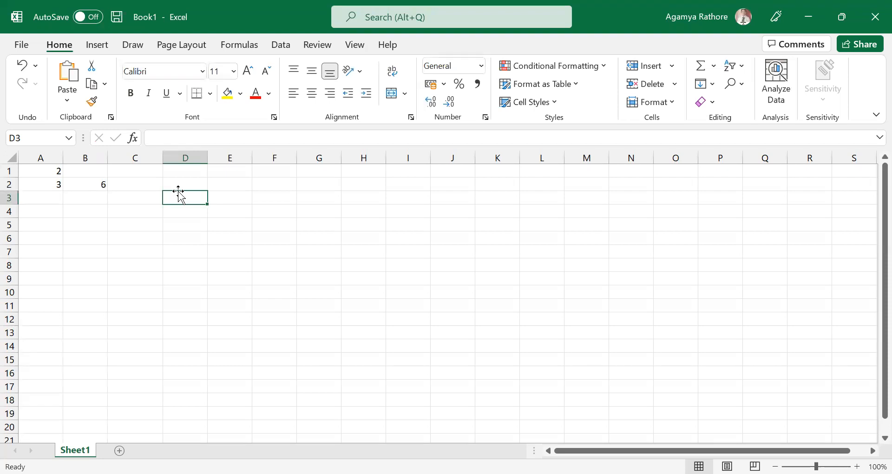
pyautogui.write('9')
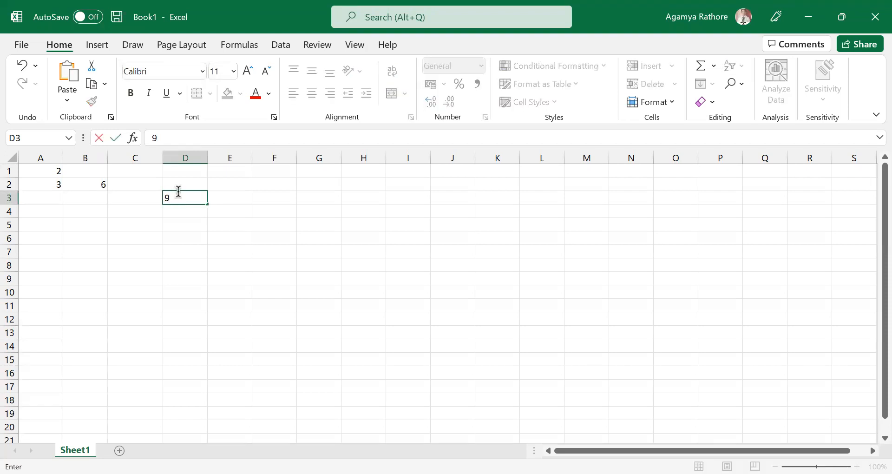
pyautogui.press('Return')
pyautogui.write('5')
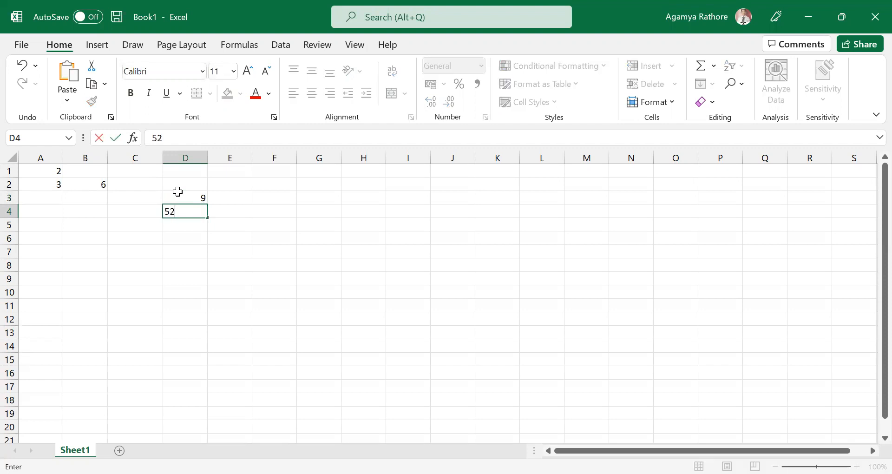
pyautogui.press('Return')
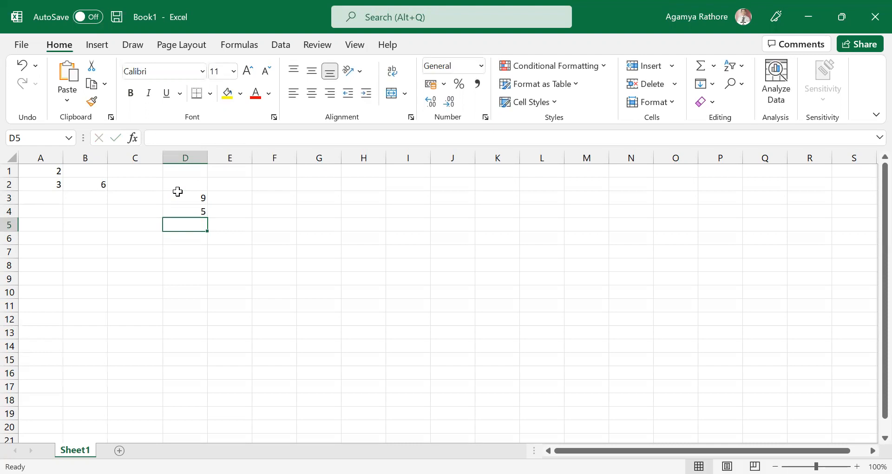
pyautogui.write('2')
pyautogui.click(337, 305)
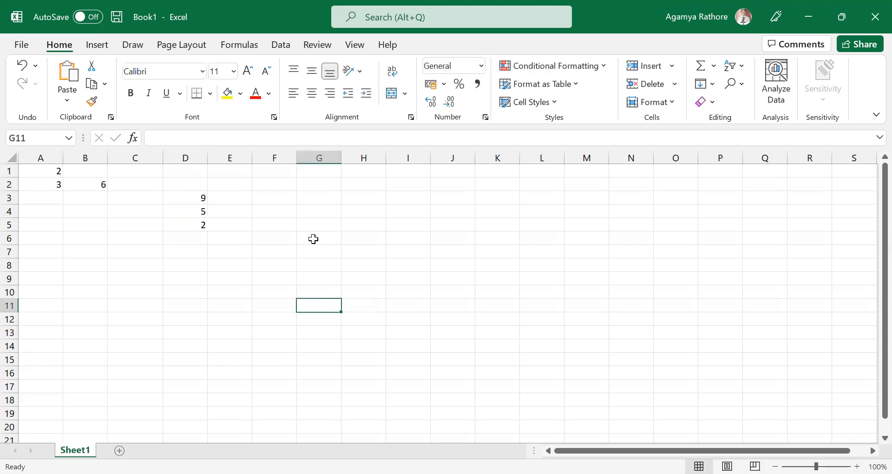
# Start a formula in cell F4 with the PRODUCT function and its opening parenthesis.
pyautogui.click(290, 217)
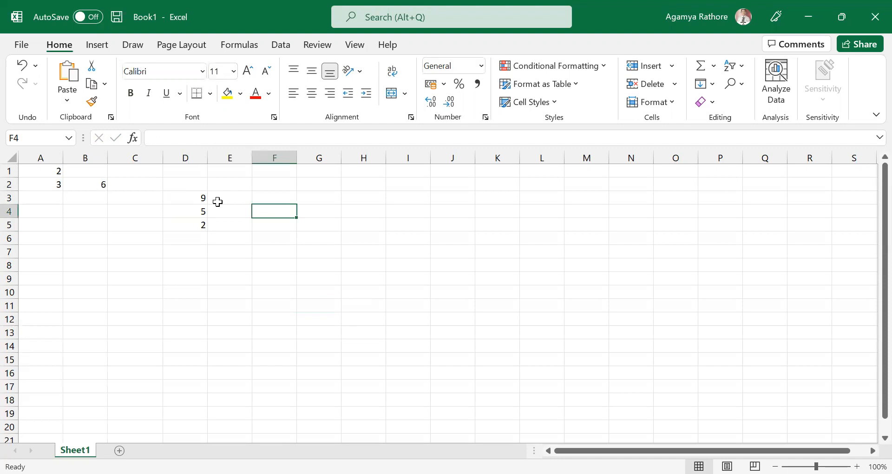
pyautogui.write('=')
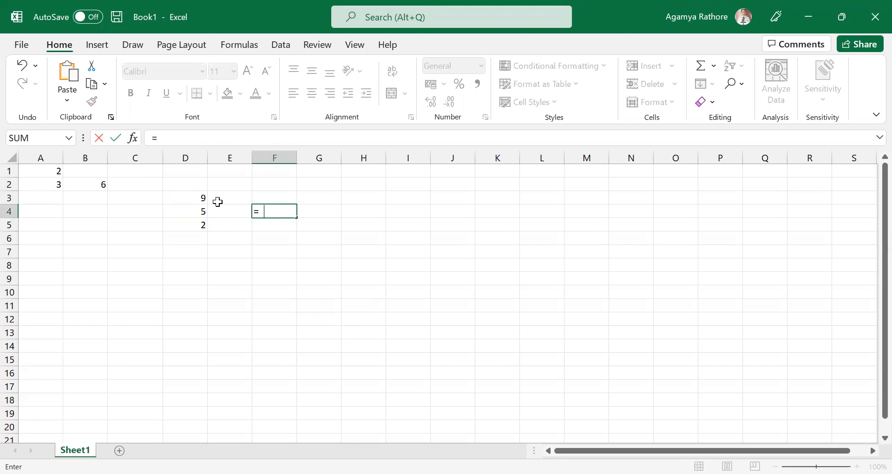
pyautogui.write('PR')
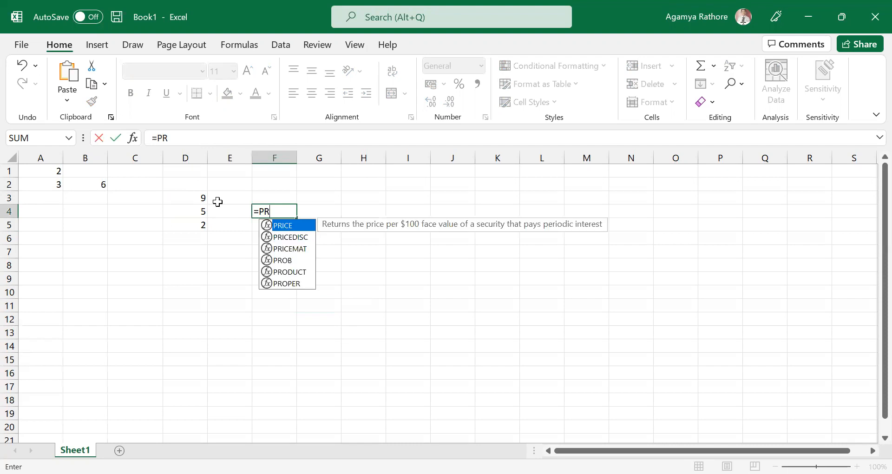
pyautogui.write('D')
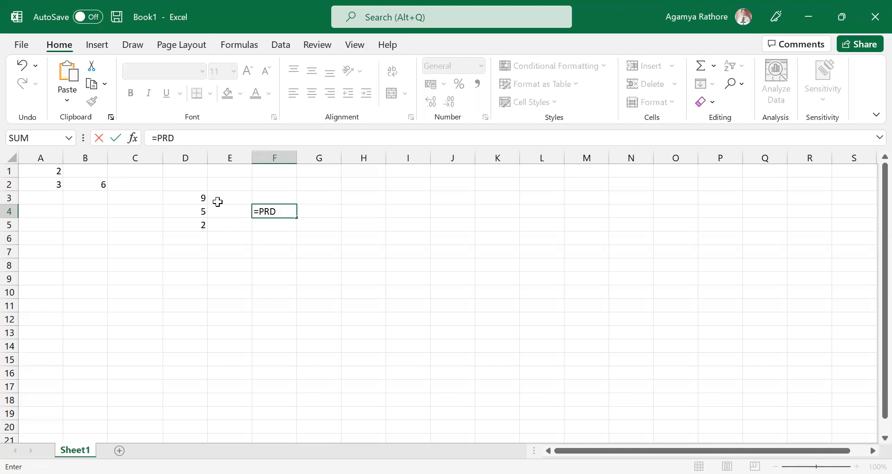
pyautogui.press('BackSpace')
pyautogui.write('ODUCT')
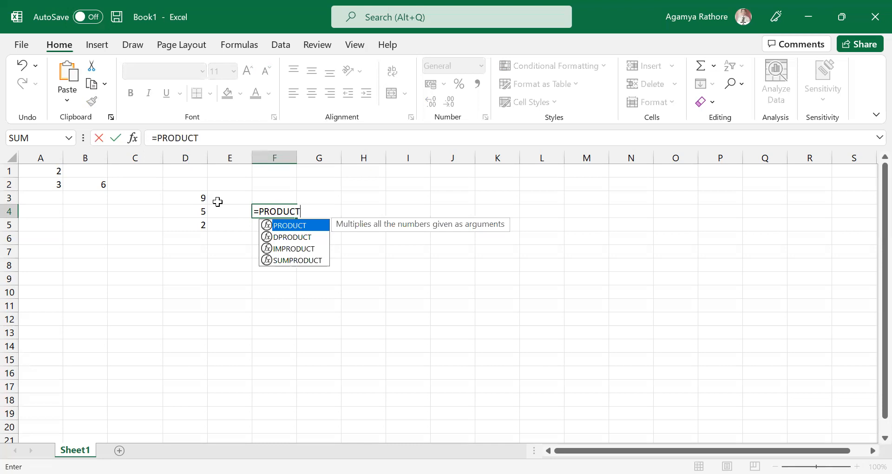
pyautogui.write('(')
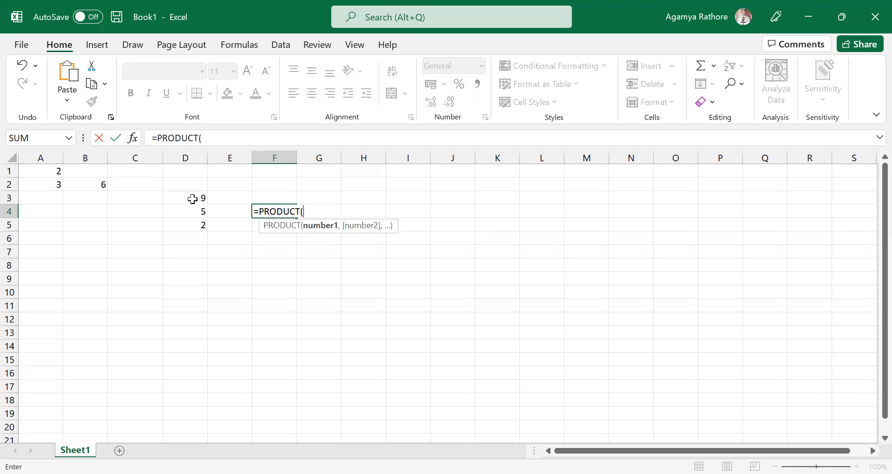
pyautogui.click(191, 200)
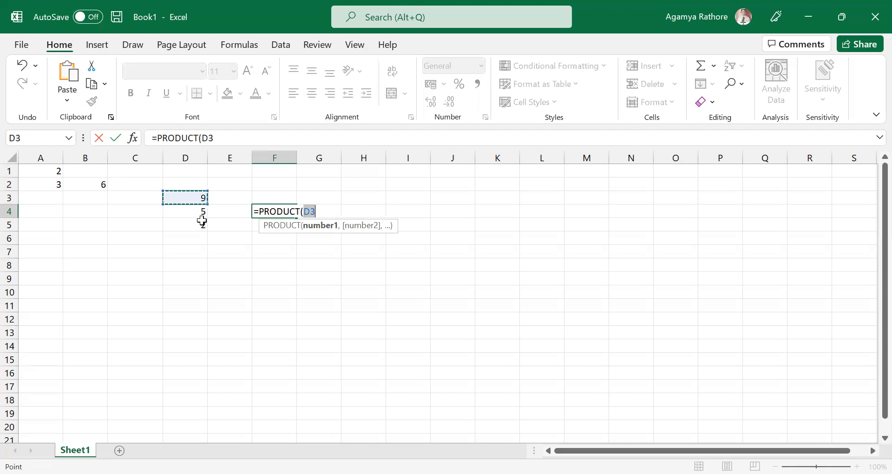
pyautogui.moveTo(202, 221); pyautogui.dragTo(202, 226)
pyautogui.click(329, 209)
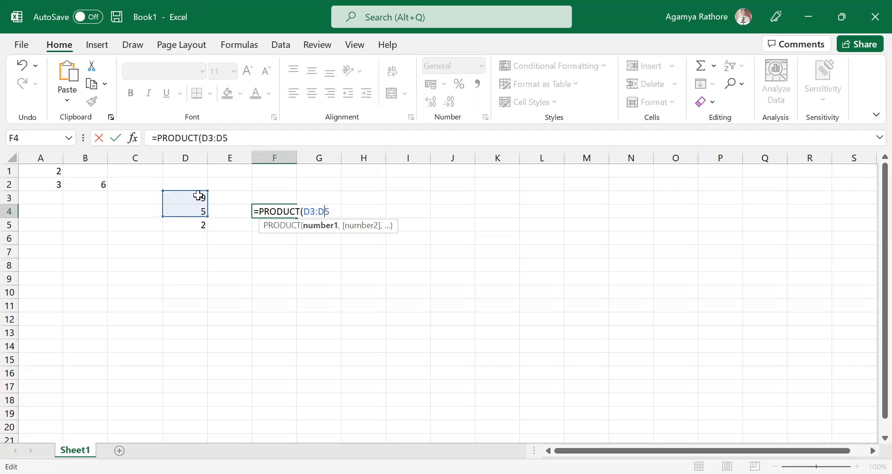
pyautogui.press('BackSpace')
pyautogui.press('BackSpace')
pyautogui.press('BackSpace')
pyautogui.press('BackSpace')
pyautogui.press('BackSpace')
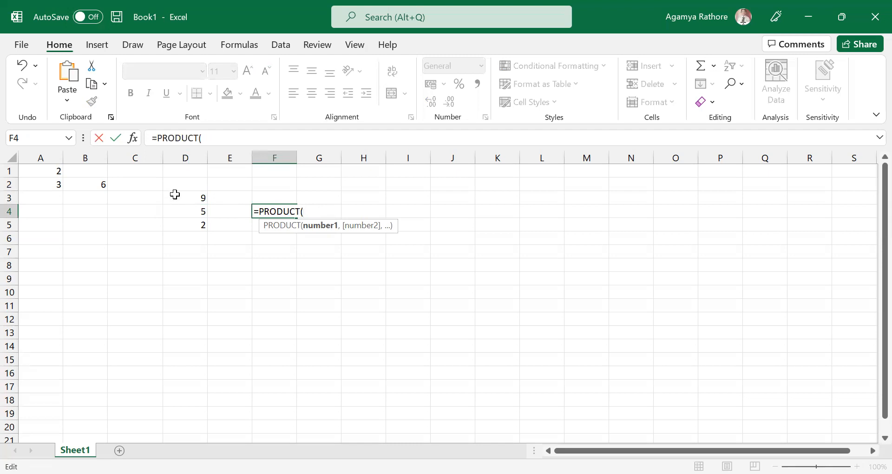
# Complete the PRODUCT formula in cell F4 with the range D3:D5 so it reads =PRODUCT(D3:D5).
pyautogui.click(168, 197)
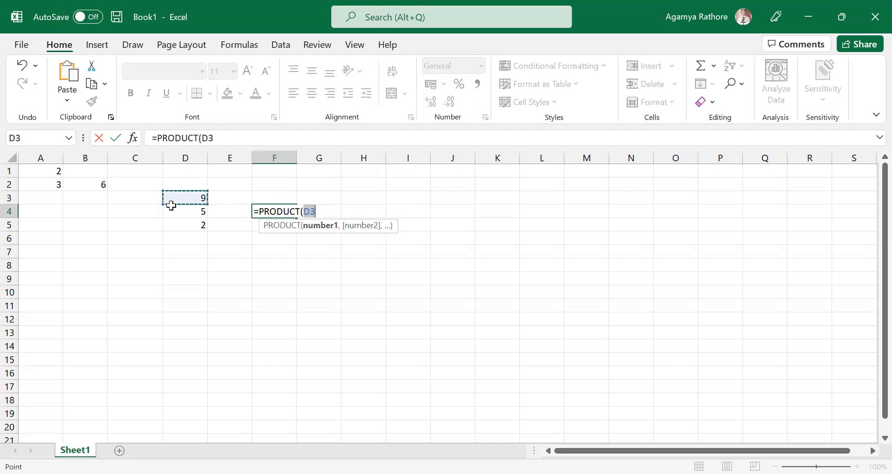
pyautogui.moveTo(179, 216); pyautogui.dragTo(186, 223)
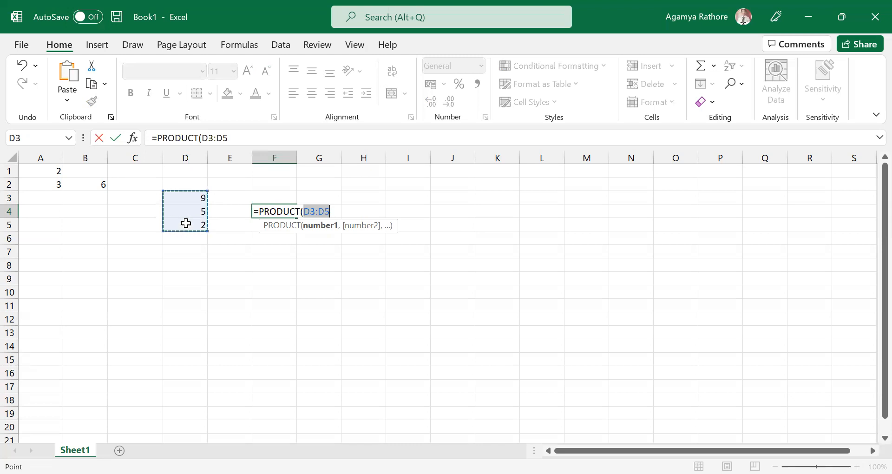
pyautogui.write(')')
pyautogui.press('Return')
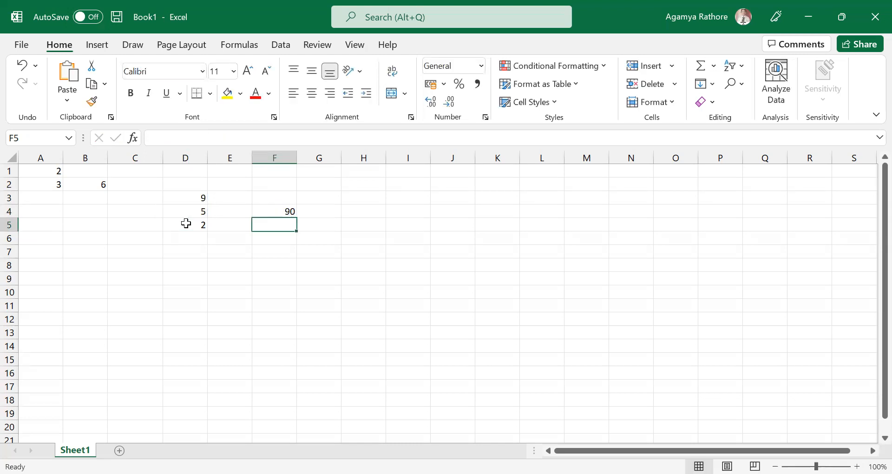
# Clear the formula from cell F4 and begin a new one there with =PRODUCT(.
pyautogui.click(271, 209)
pyautogui.press('BackSpace')
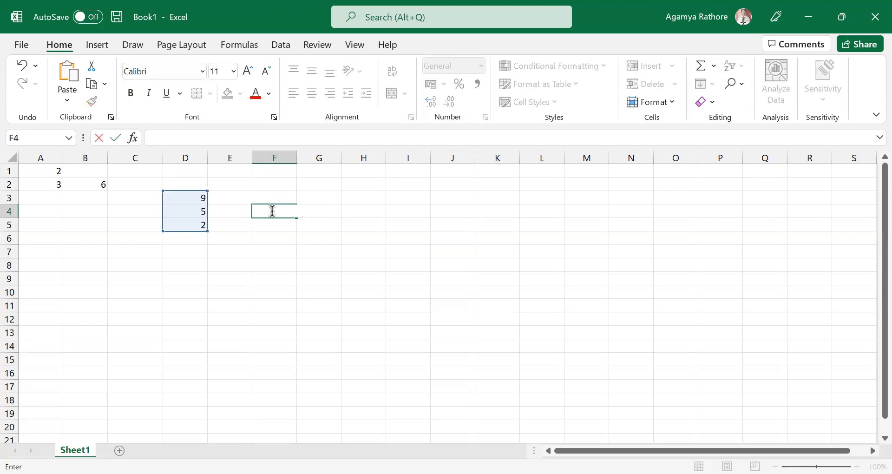
pyautogui.write('-')
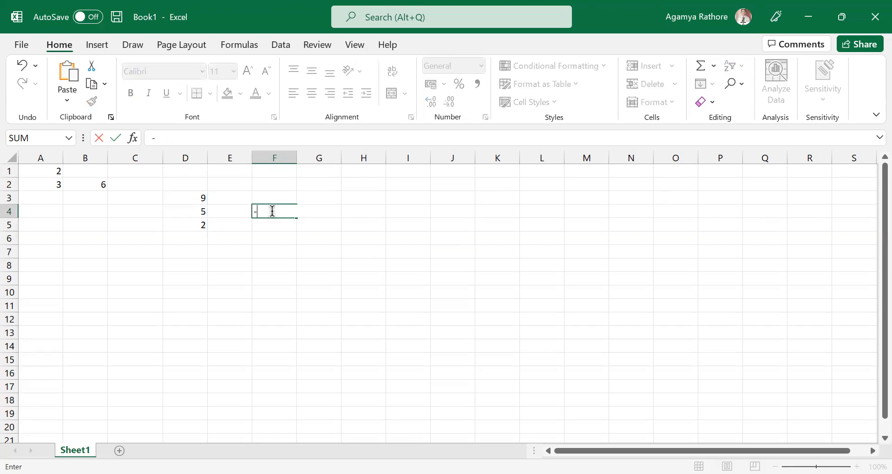
pyautogui.press('BackSpace')
pyautogui.write('=PR')
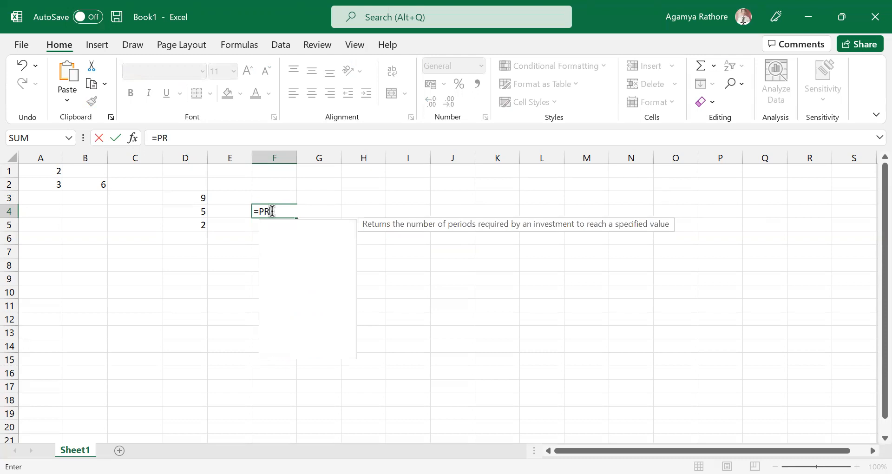
pyautogui.write('ODUCT(')
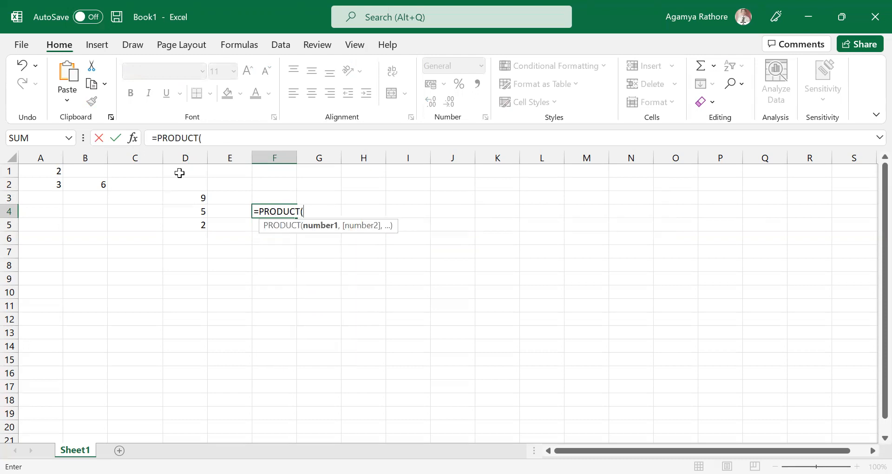
# Try whole column D and whole rows 3, 4 and 5 as the PRODUCT argument in F4, and remove the reference.
pyautogui.click(188, 158)
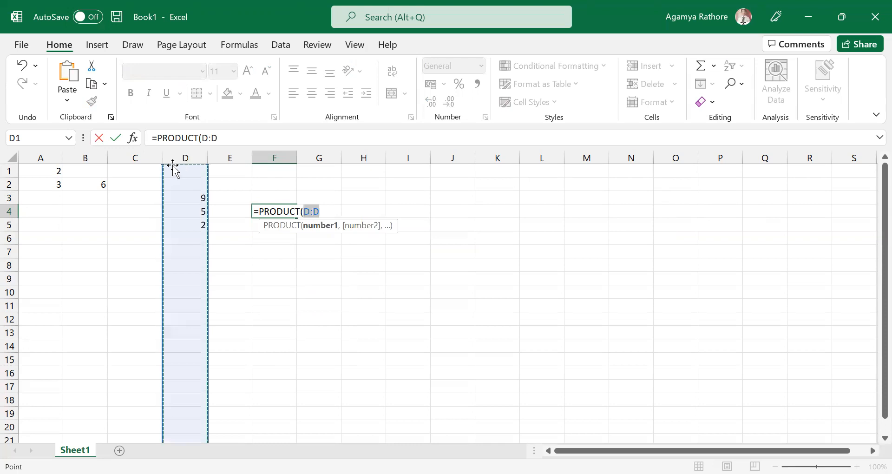
pyautogui.click(10, 213)
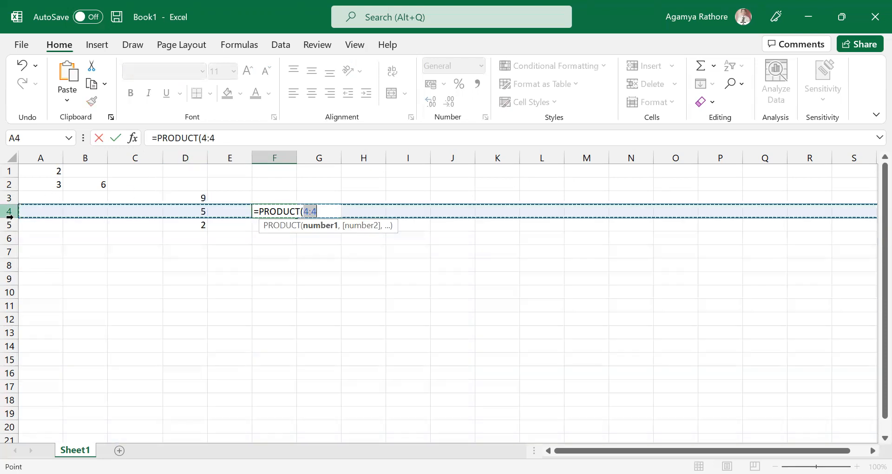
pyautogui.click(167, 158)
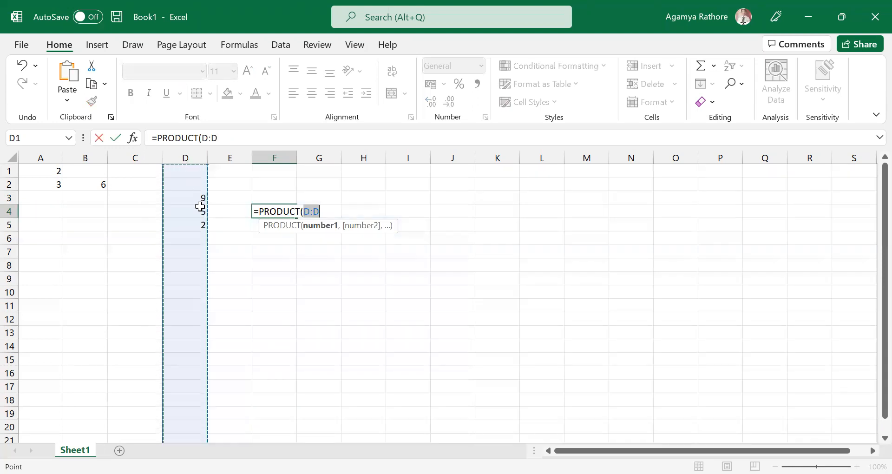
pyautogui.click(195, 154)
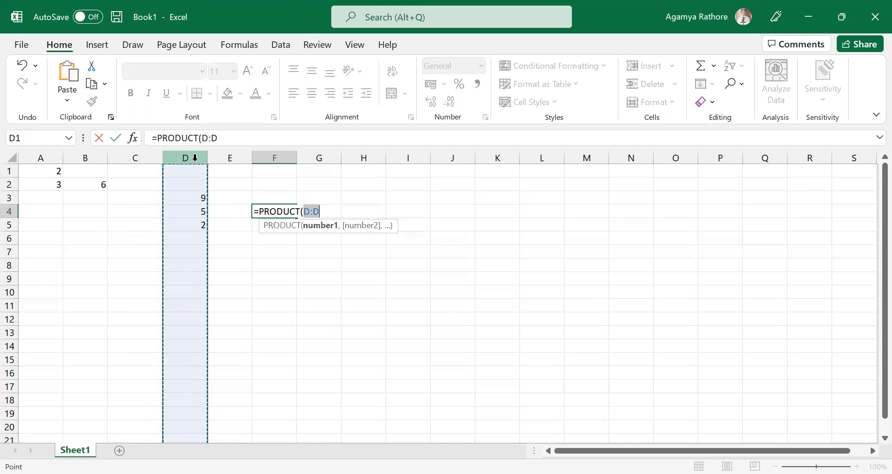
pyautogui.click(10, 225)
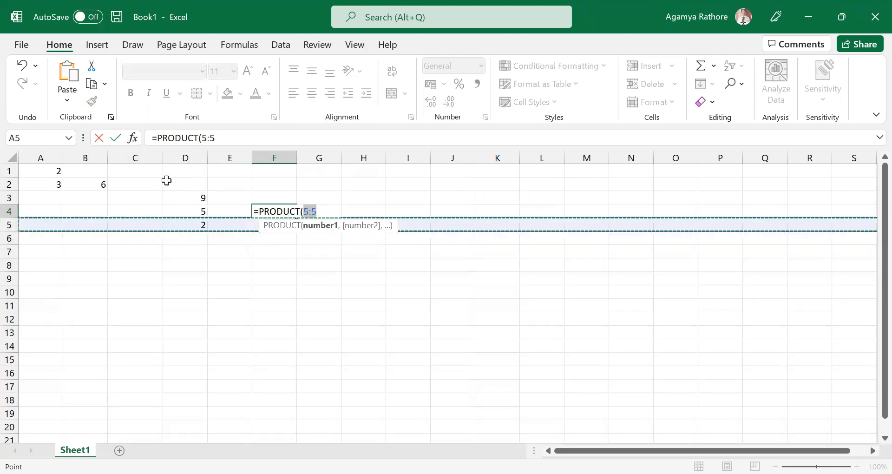
pyautogui.click(184, 156)
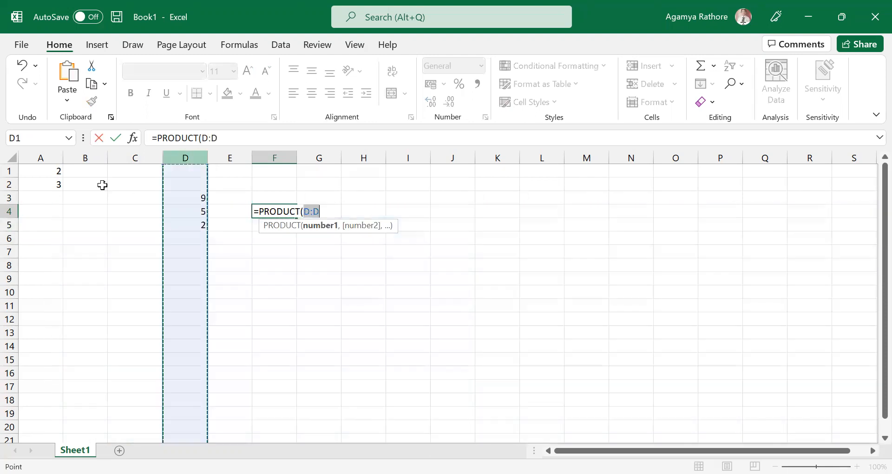
pyautogui.click(9, 211)
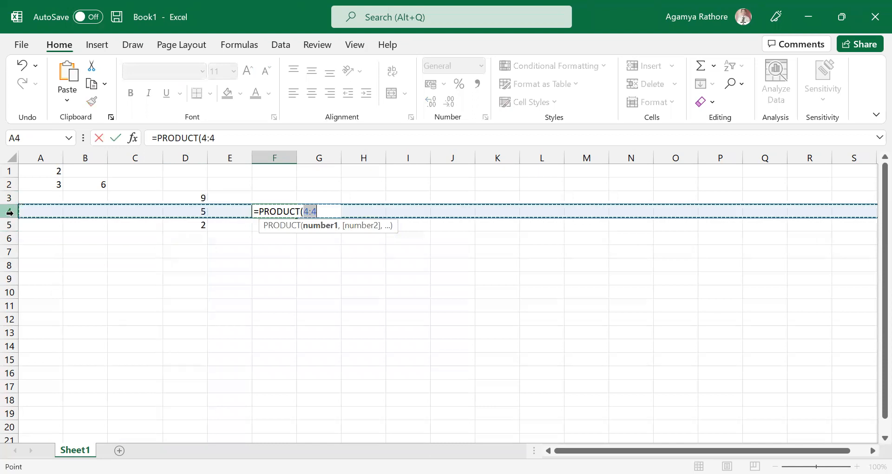
pyautogui.click(181, 156)
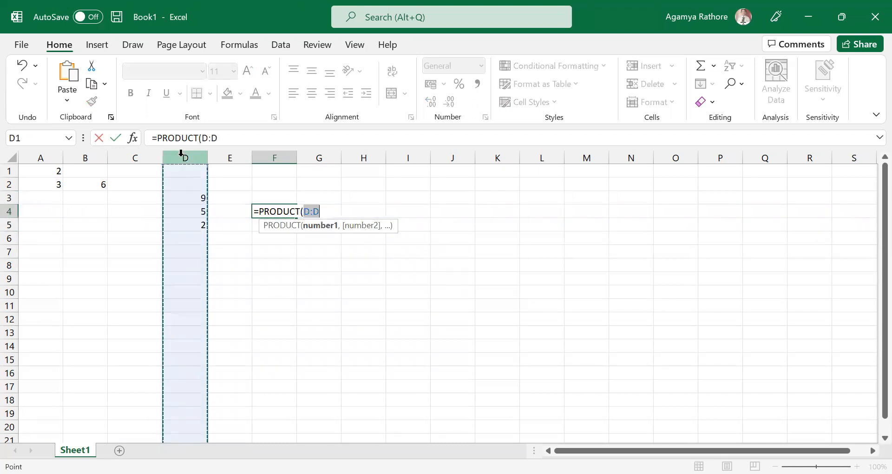
pyautogui.click(10, 197)
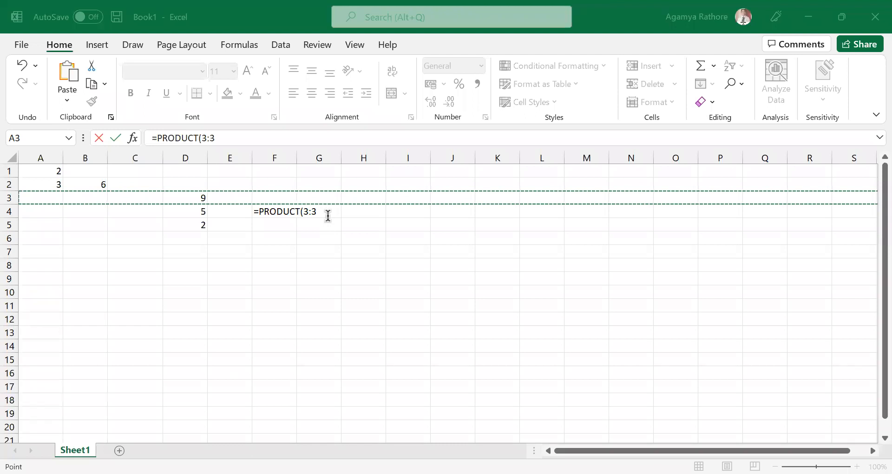
pyautogui.press('BackSpace')
pyautogui.press('BackSpace')
pyautogui.press('BackSpace')
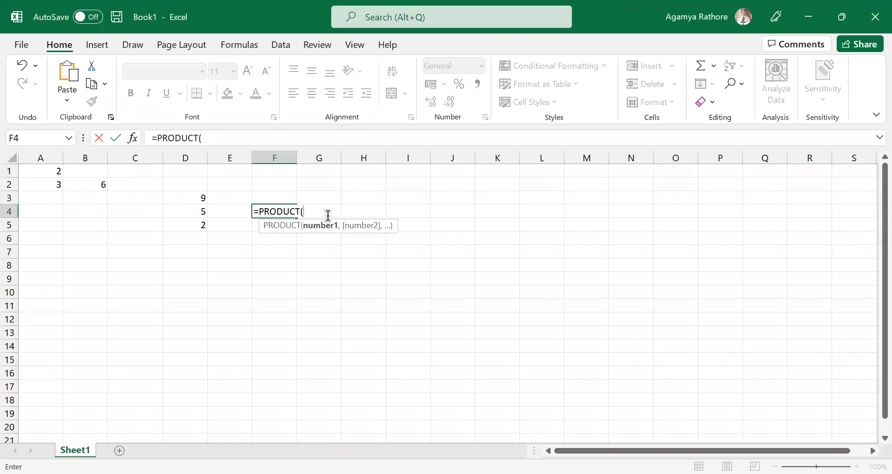
pyautogui.click(175, 157)
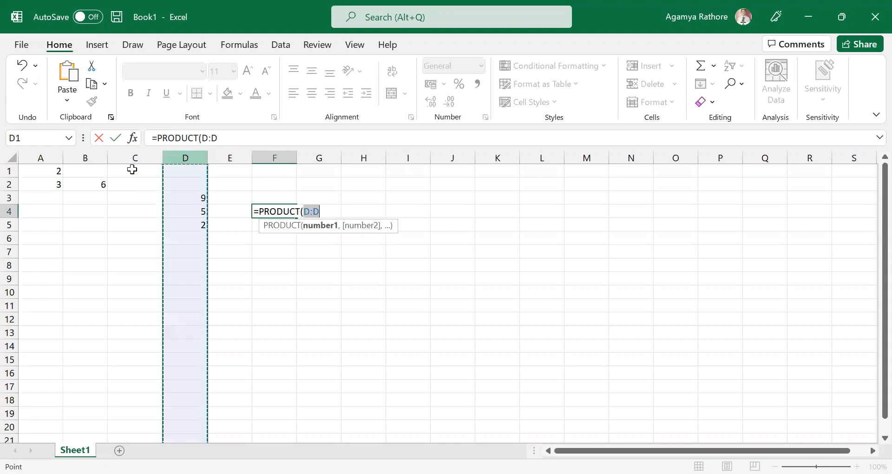
pyautogui.click(10, 197)
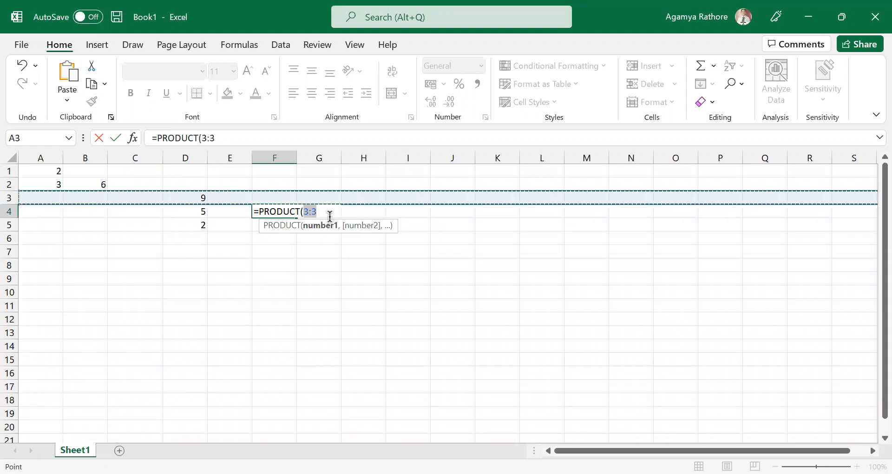
pyautogui.press('BackSpace')
pyautogui.press('BackSpace')
pyautogui.press('BackSpace')
# Write the range D3:D5 as the argument in cell F4 and close the formula as =PRODUCT(D3:D5).
pyautogui.write('D')
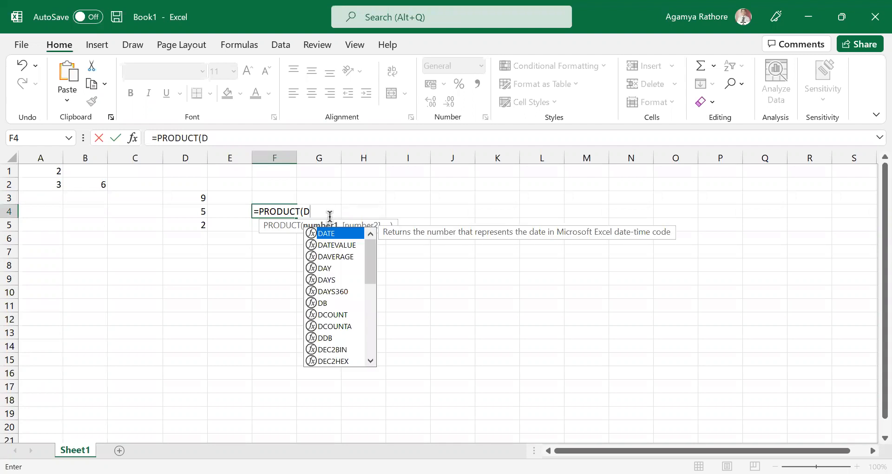
pyautogui.write(':3')
pyautogui.press('BackSpace')
pyautogui.press('BackSpace')
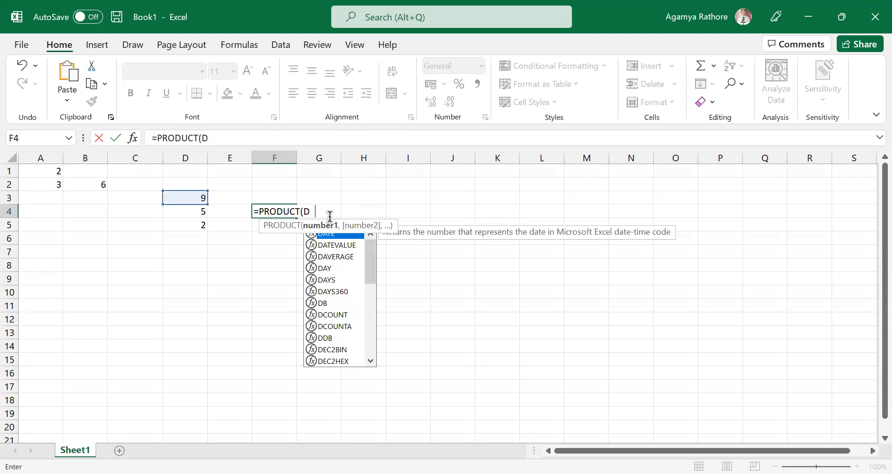
pyautogui.write('3:')
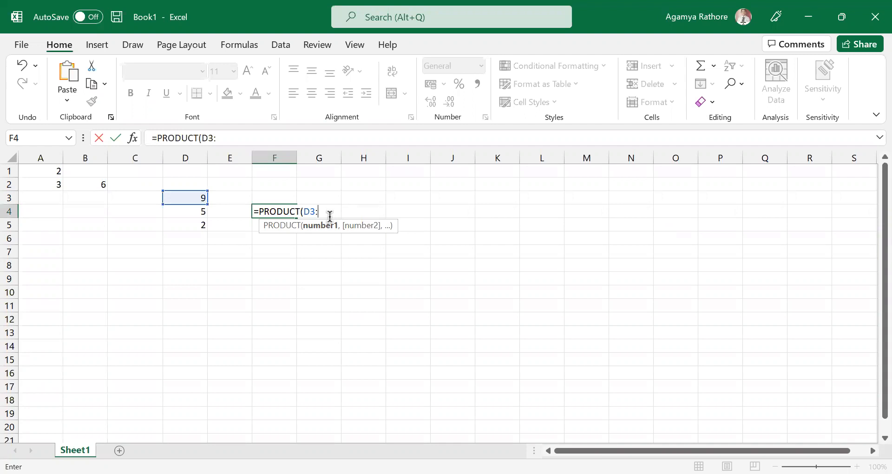
pyautogui.click(13, 222)
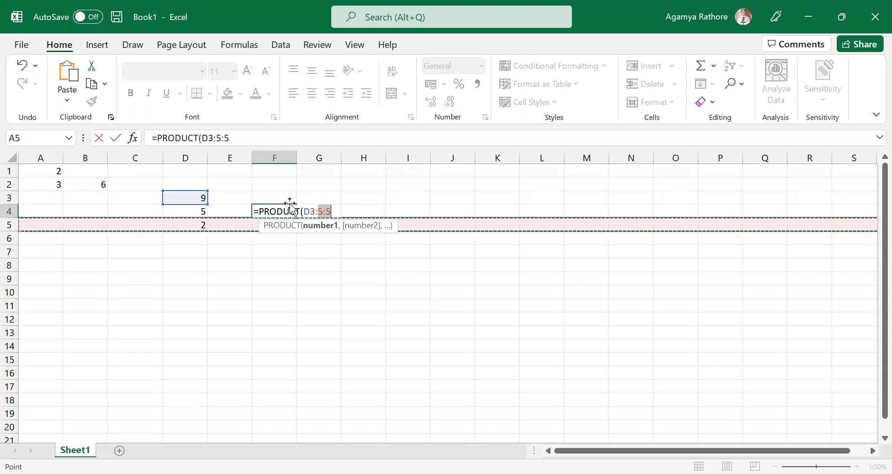
pyautogui.press('BackSpace')
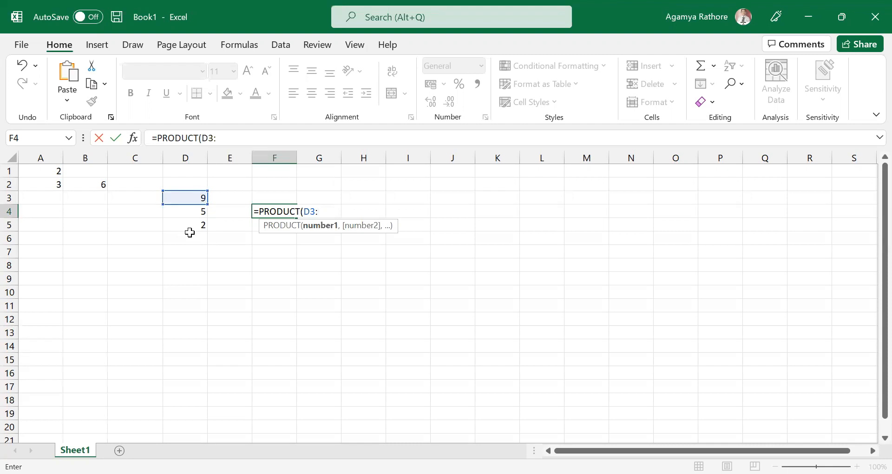
pyautogui.write('D')
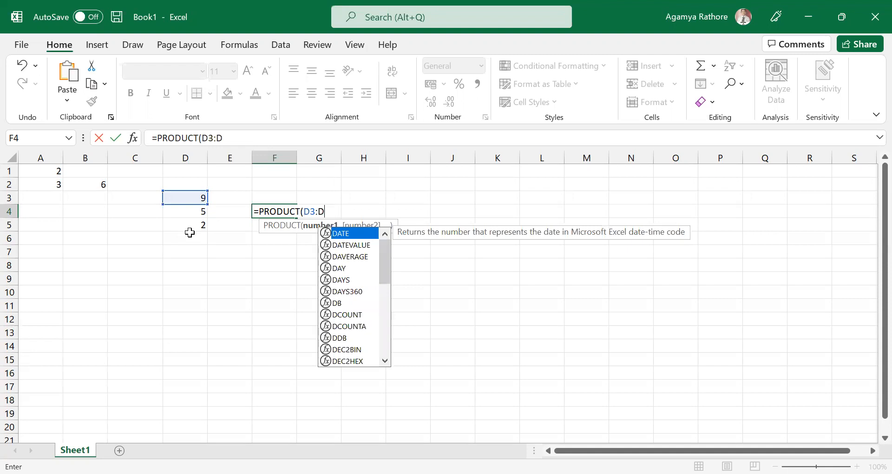
pyautogui.write('5')
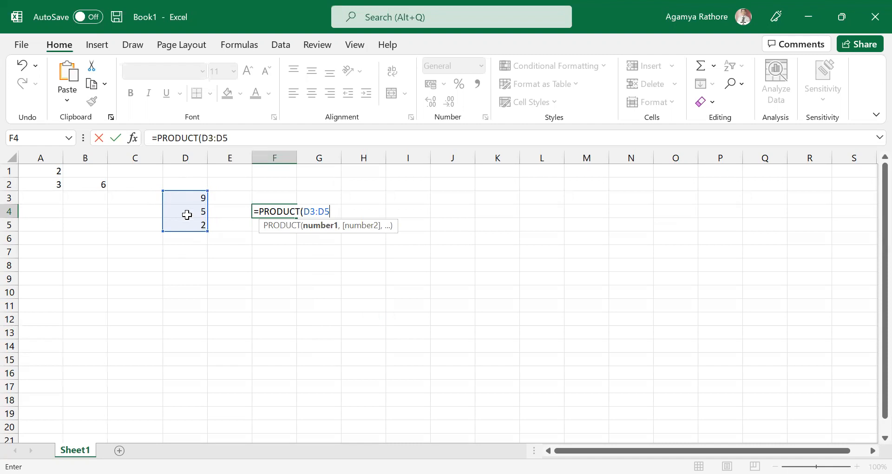
pyautogui.write(')')
pyautogui.press('Return')
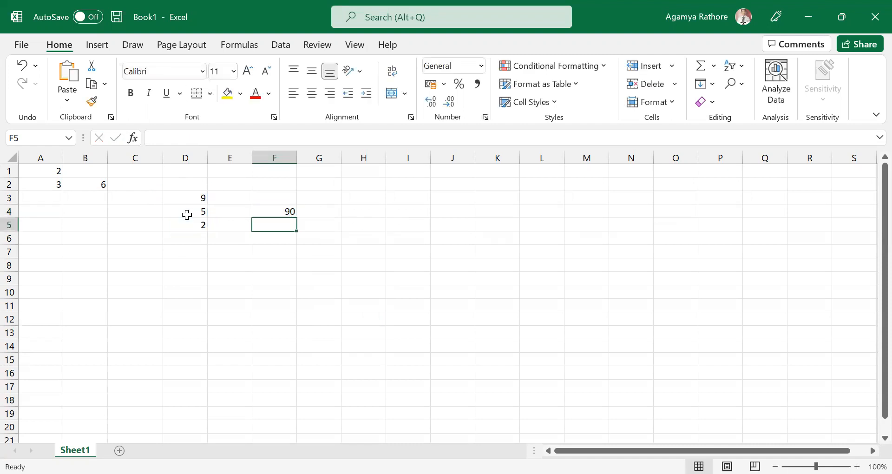